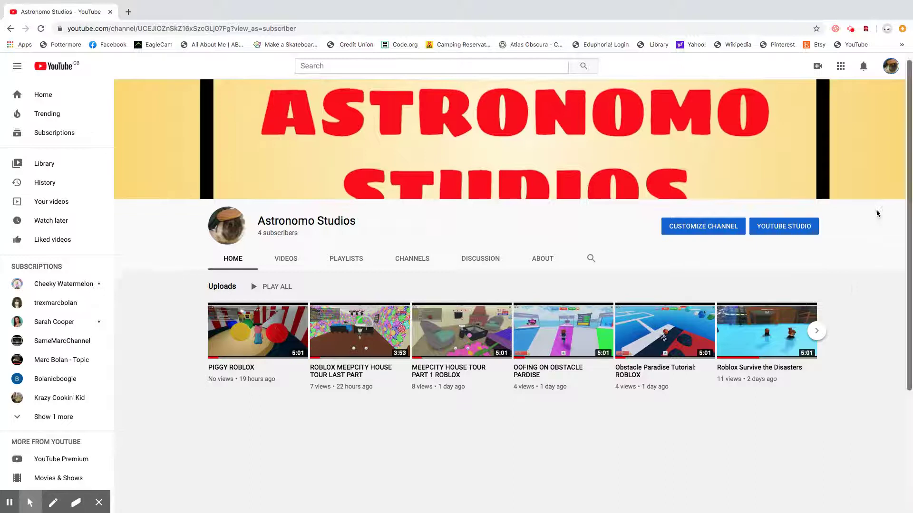
scroll(790, 305, up, 2)
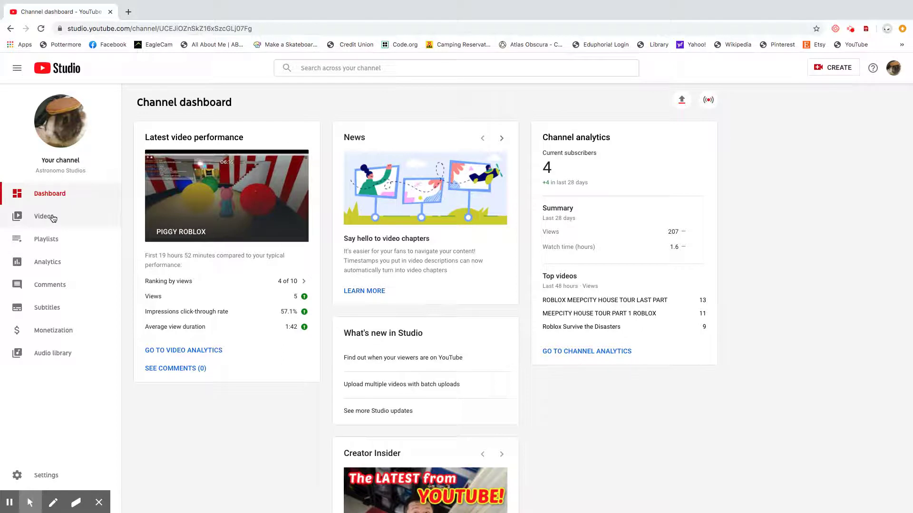
Step: From the channel's uploads, go into the PIGGY ROBLOX 2-DAY SAGA CONCLUDED video's details
click(91, 219)
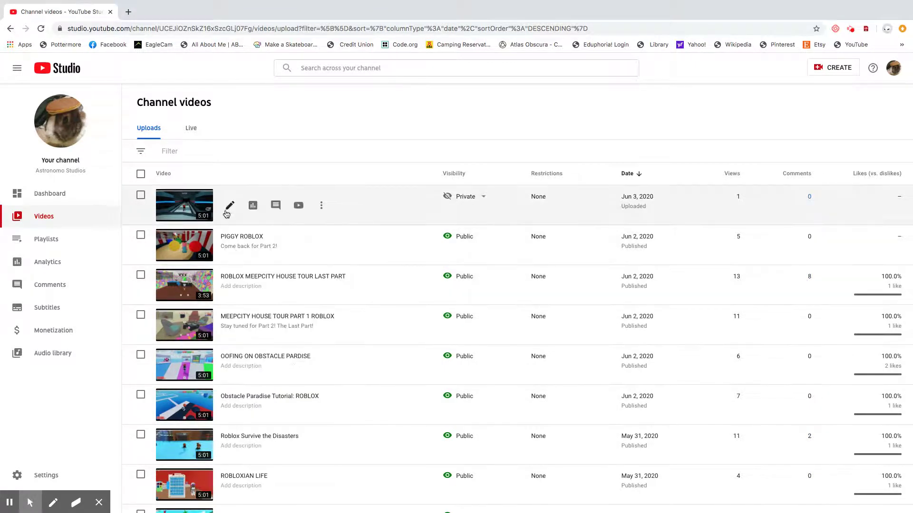
click(188, 204)
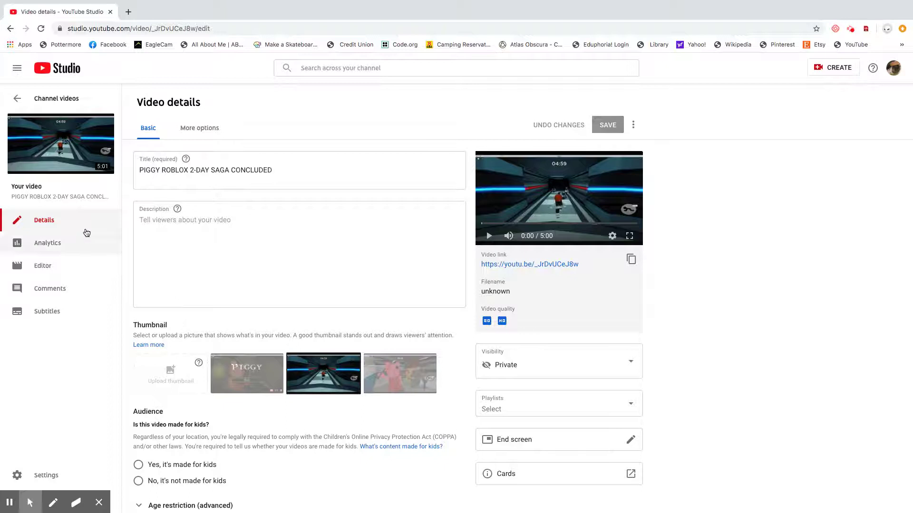
mouse_move(558, 197)
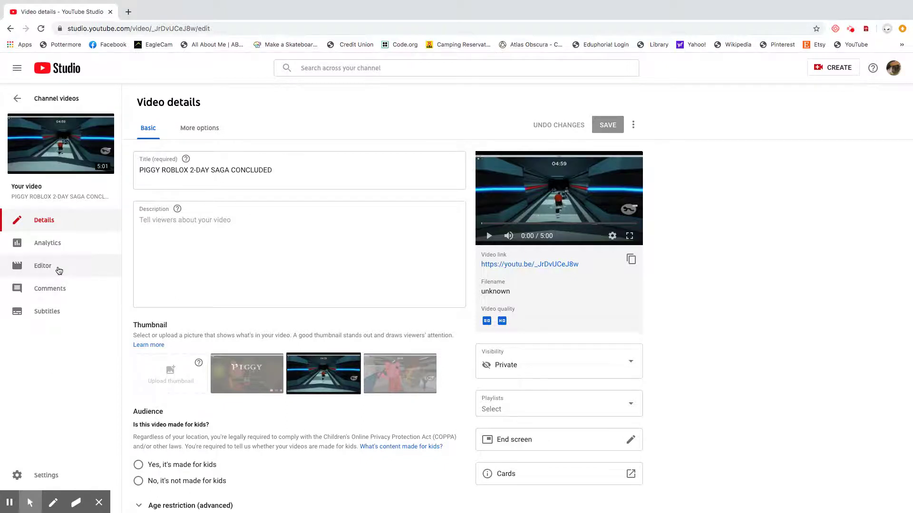
Step: Switch to the video's Editor and expand its audio track for adding music
click(58, 269)
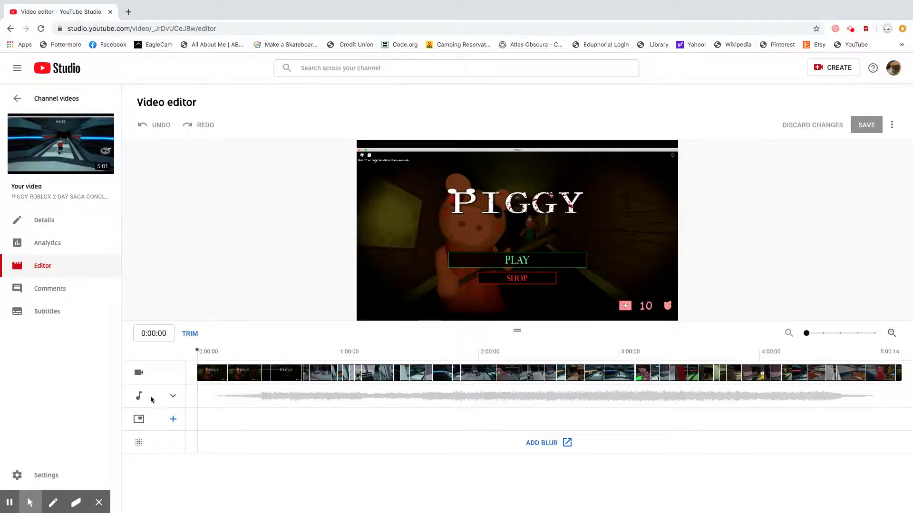
click(174, 397)
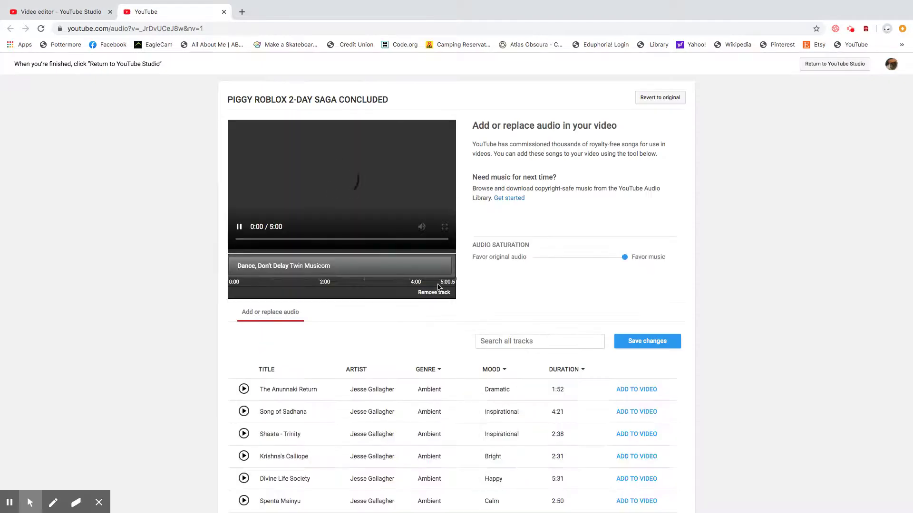
Step: Remove the Dance, Don't Delay track and pause the preview at 1:34
click(434, 292)
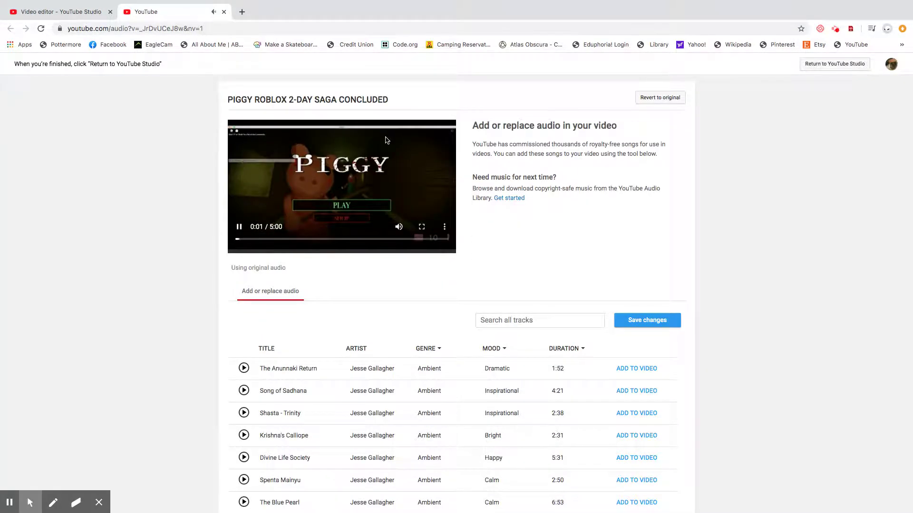
scroll(619, 366, down, 2)
scroll(620, 367, up, 2)
scroll(680, 341, down, 2)
scroll(681, 341, down, 2)
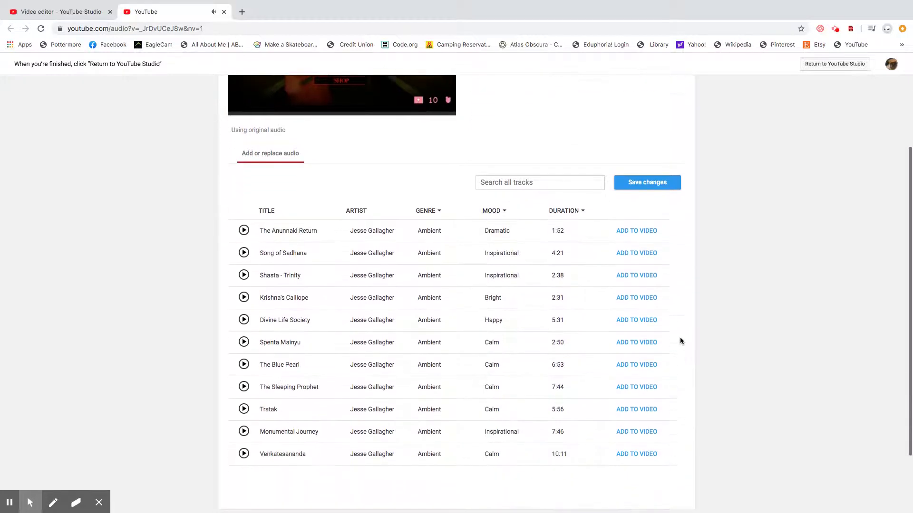
click(304, 116)
click(239, 102)
scroll(712, 330, down, 1)
scroll(712, 330, up, 1)
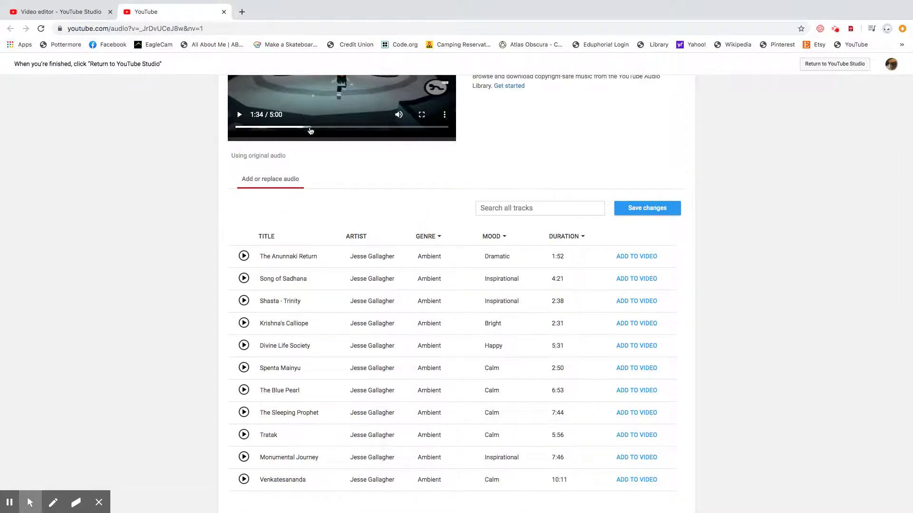
scroll(359, 153, up, 2)
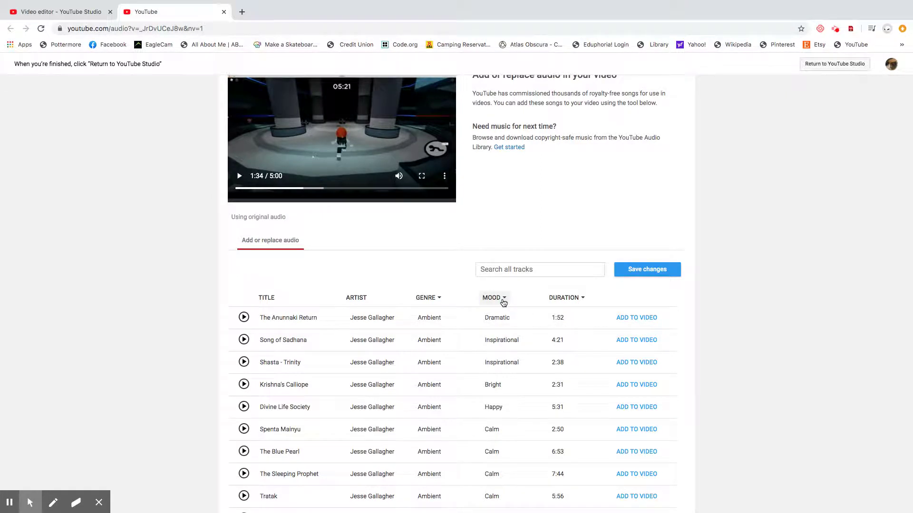
Step: Filter the royalty-free tracks by the Dramatic mood
click(503, 302)
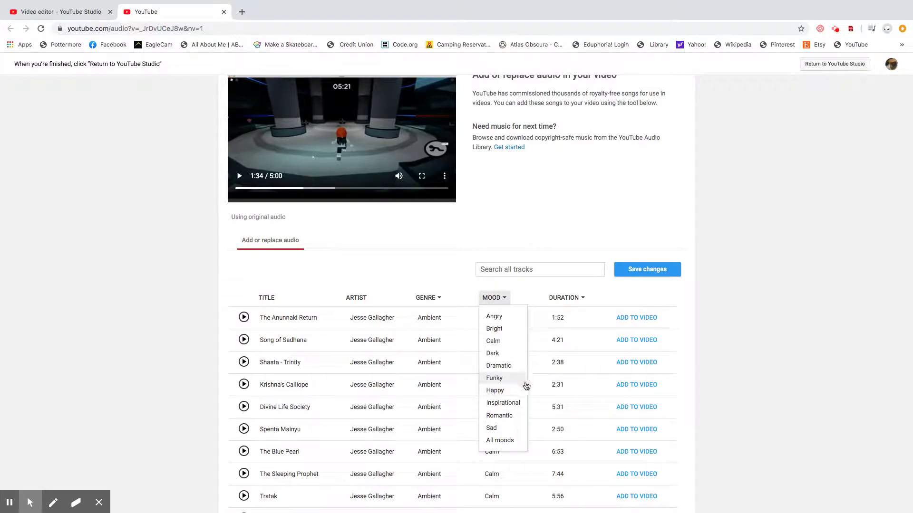
click(502, 365)
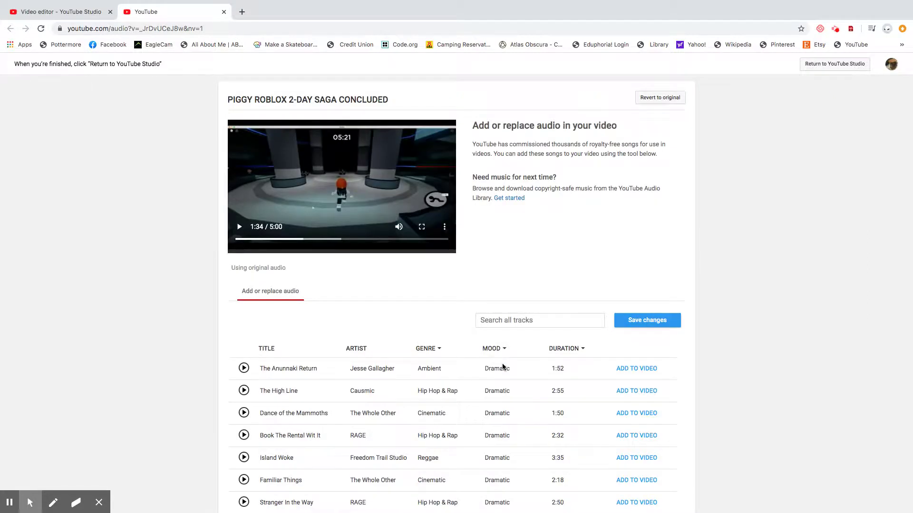
scroll(658, 403, down, 2)
scroll(657, 403, down, 2)
scroll(658, 403, up, 1)
scroll(670, 392, up, 3)
scroll(706, 389, down, 2)
scroll(705, 389, down, 3)
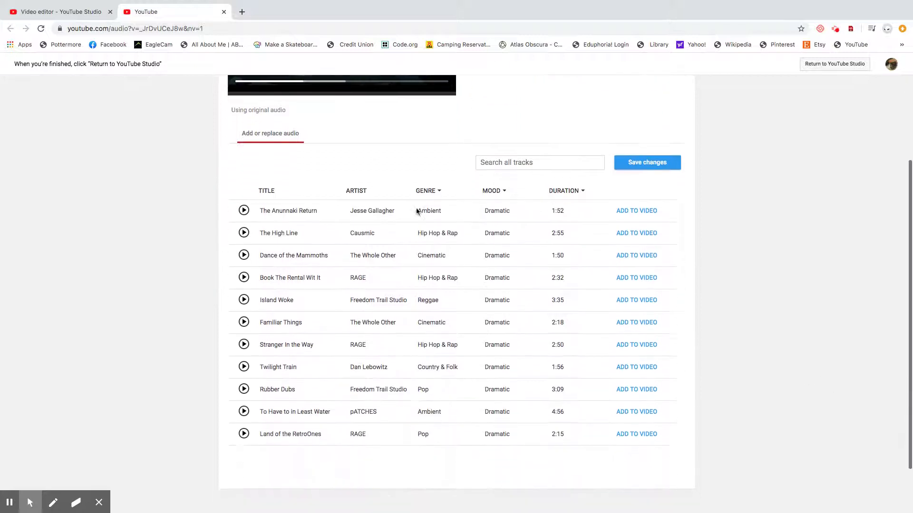
scroll(806, 262, up, 1)
scroll(805, 268, up, 3)
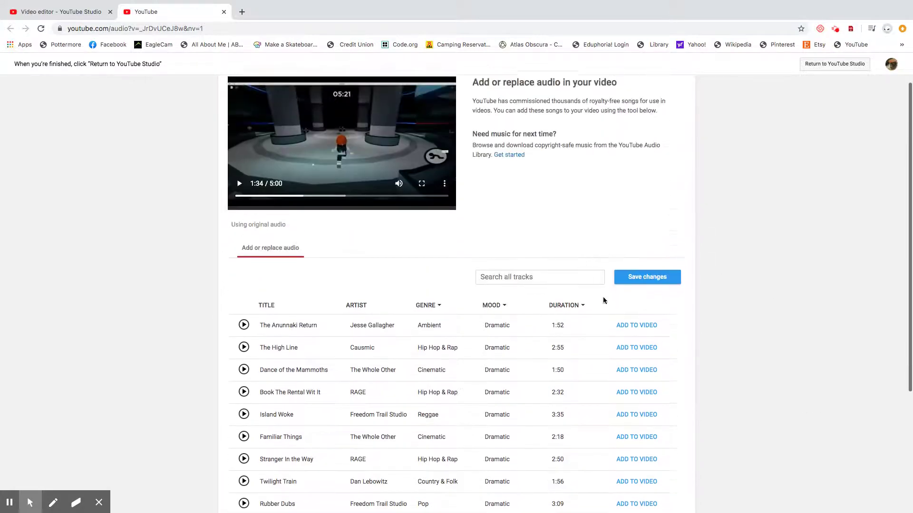
Step: Filter the Dramatic tracks to durations of 4:30 - 5:00
click(566, 319)
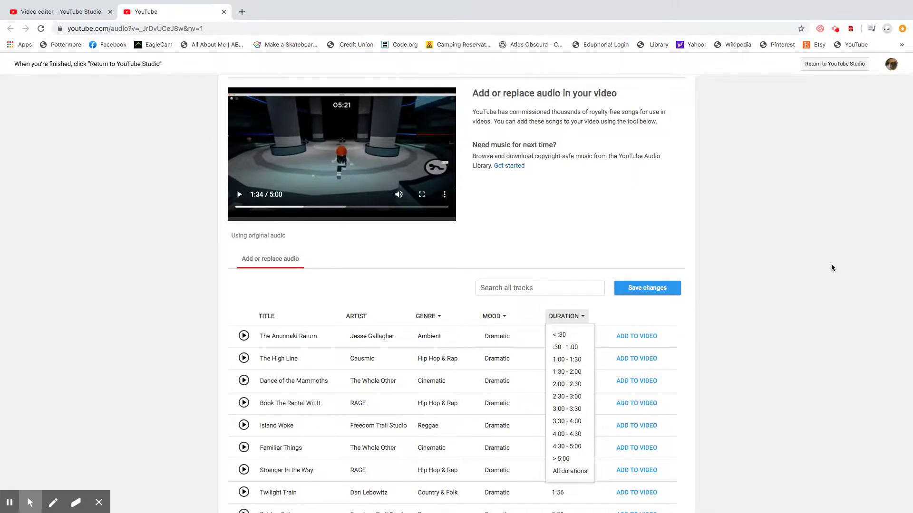
click(563, 447)
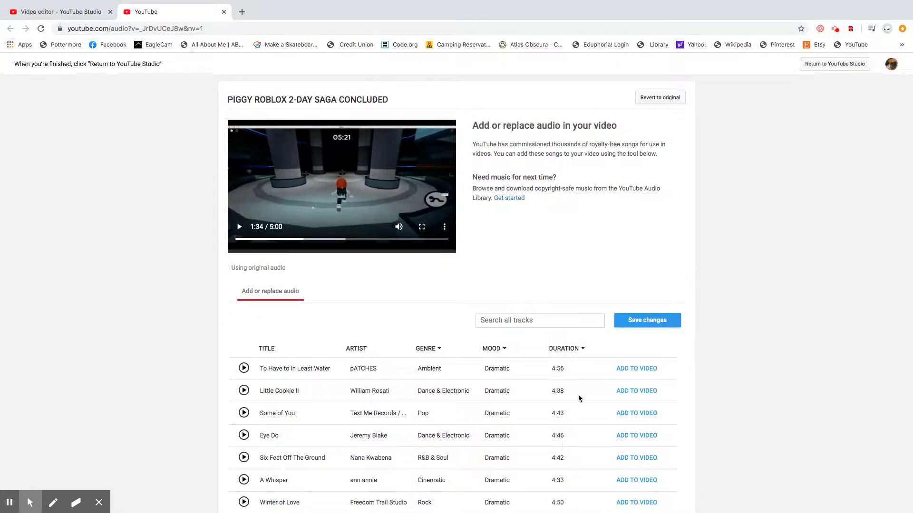
scroll(579, 398, down, 3)
scroll(576, 399, down, 3)
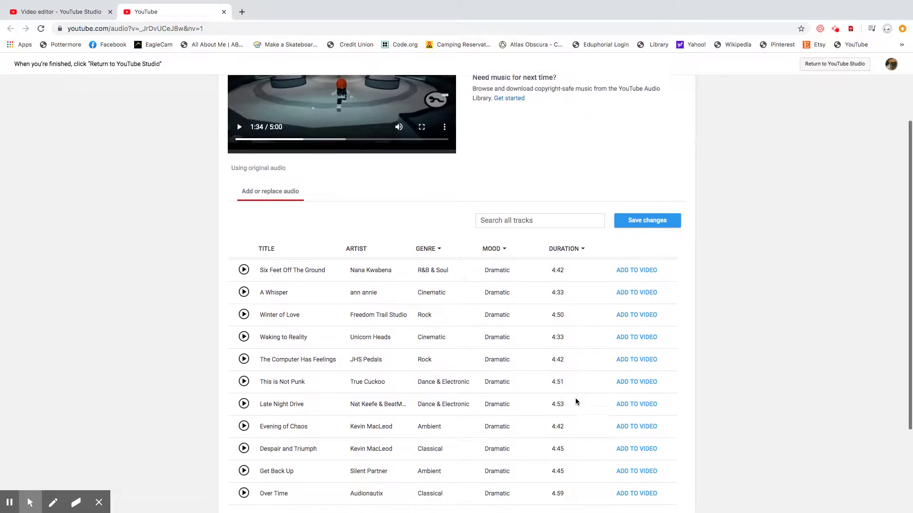
scroll(576, 399, down, 2)
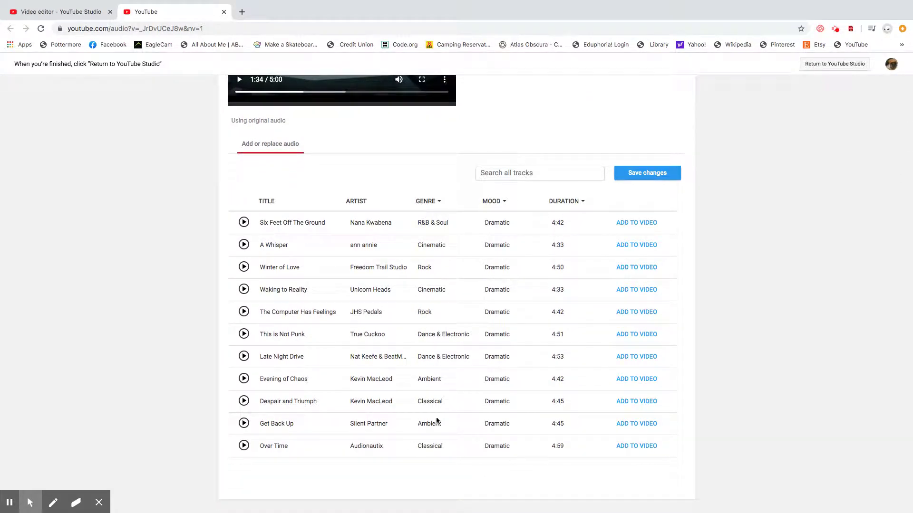
Step: Preview Over Time by Audionautix, add it to the video and watch the result full screen
click(244, 445)
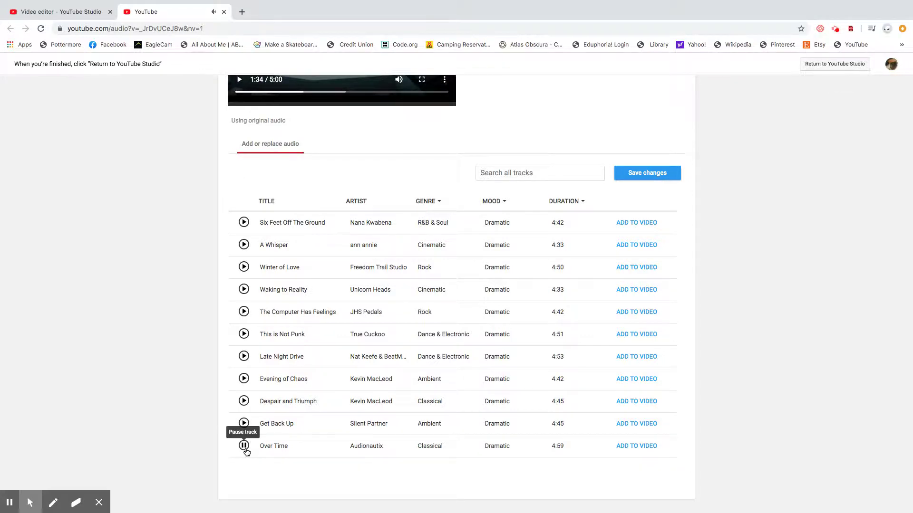
click(245, 450)
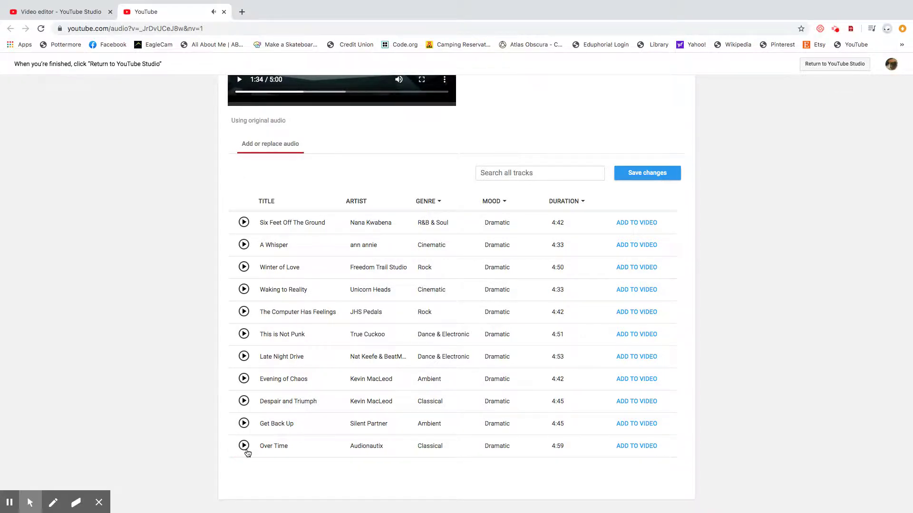
scroll(378, 366, up, 1)
scroll(393, 371, down, 1)
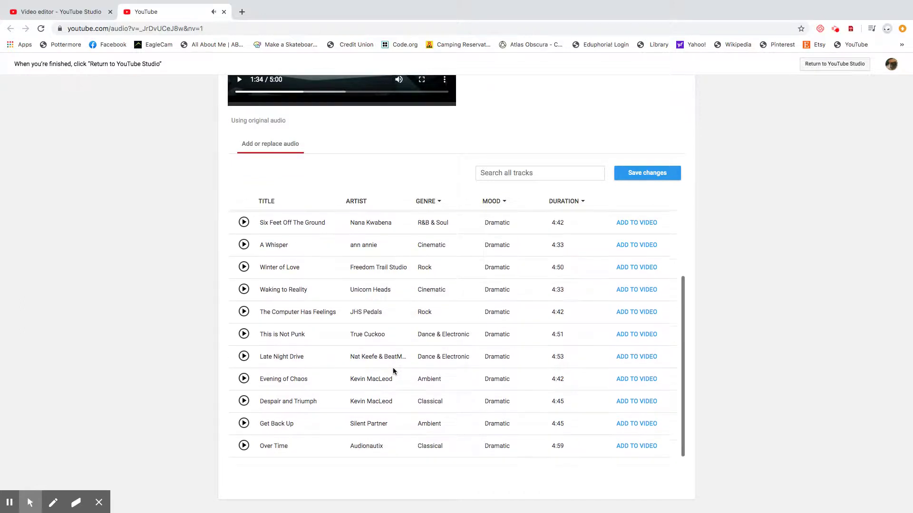
click(637, 447)
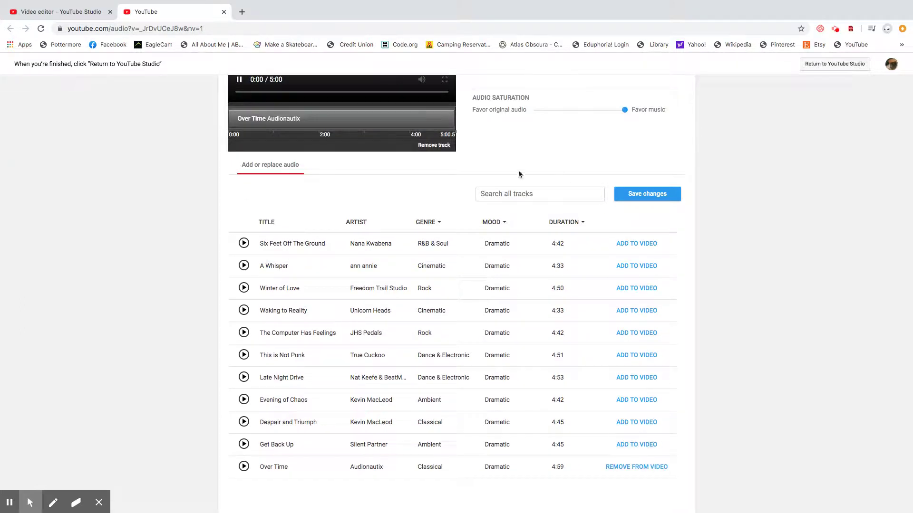
scroll(342, 152, up, 2)
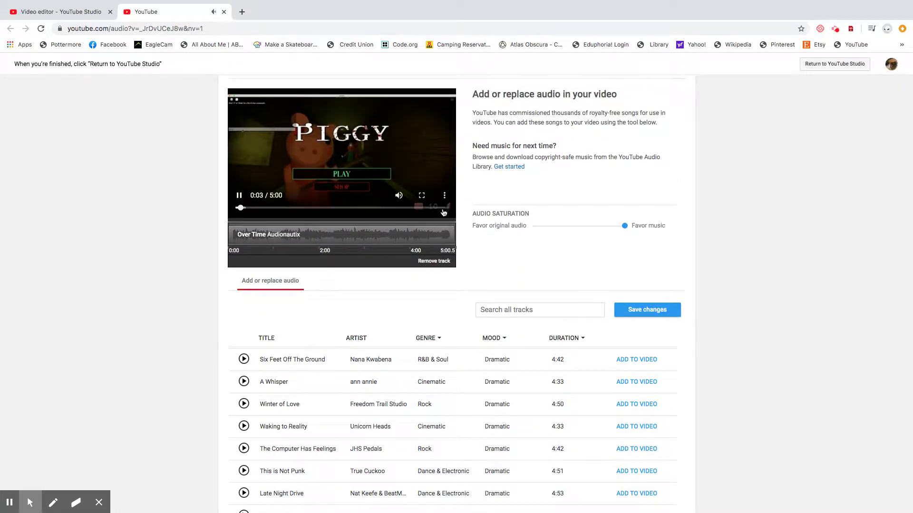
click(422, 194)
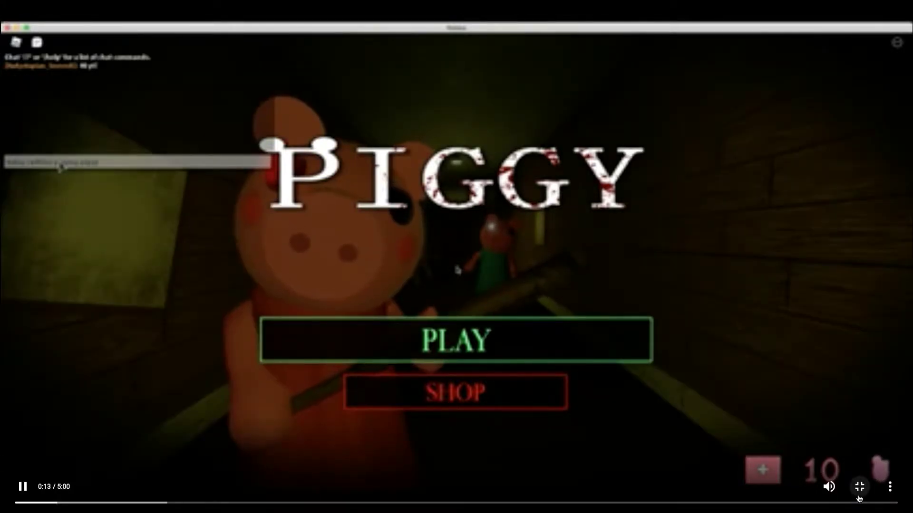
Step: Leave full screen and confirm saving the video with its new Over Time audio
click(860, 496)
click(635, 343)
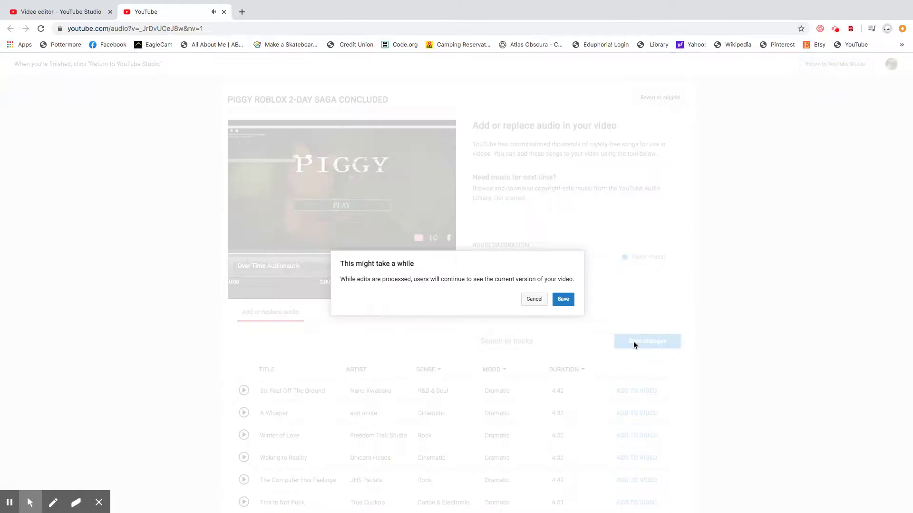
click(563, 300)
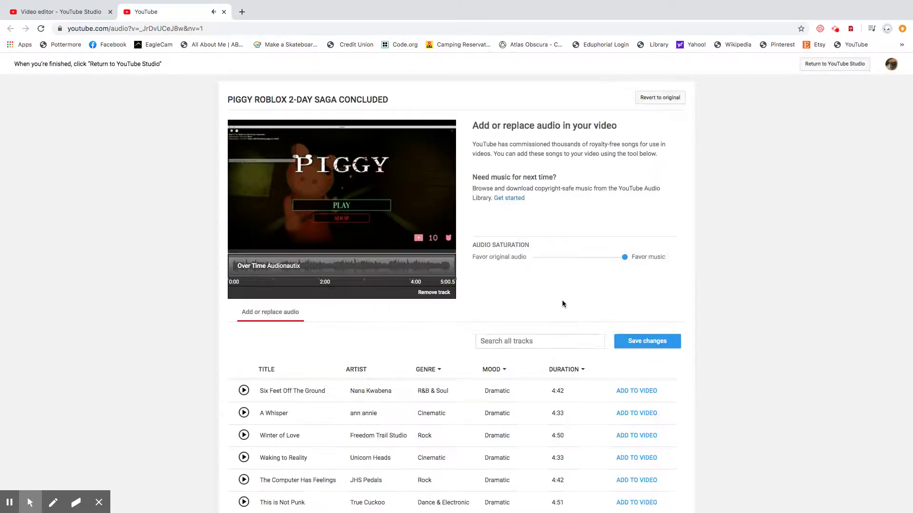